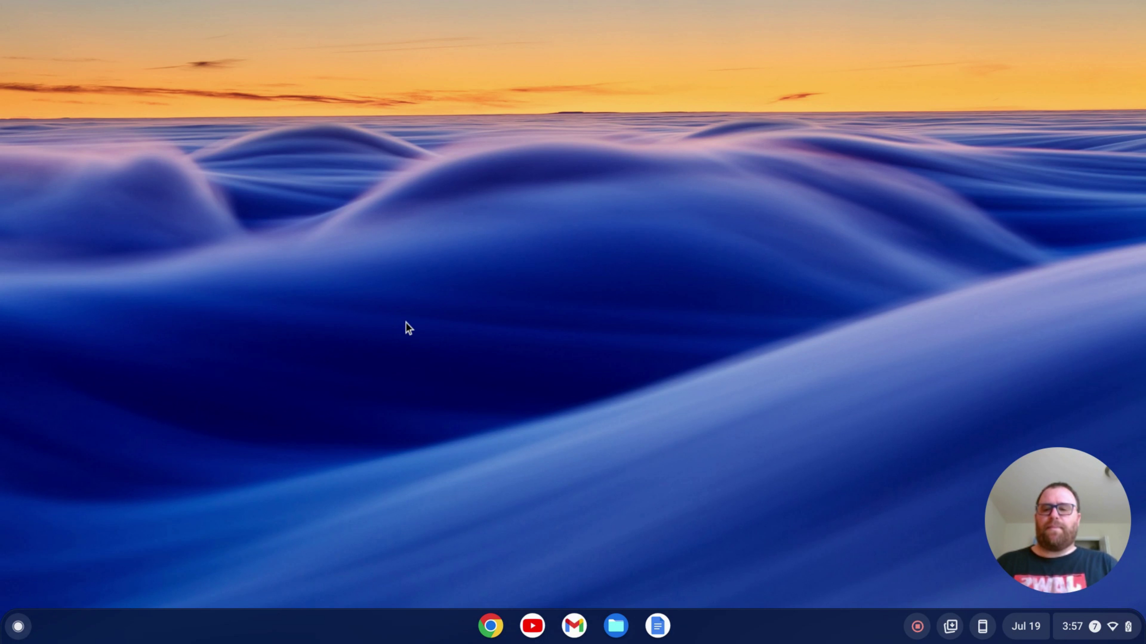
- Open the ChromeOS Settings and show the advanced Developers section
click(20, 631)
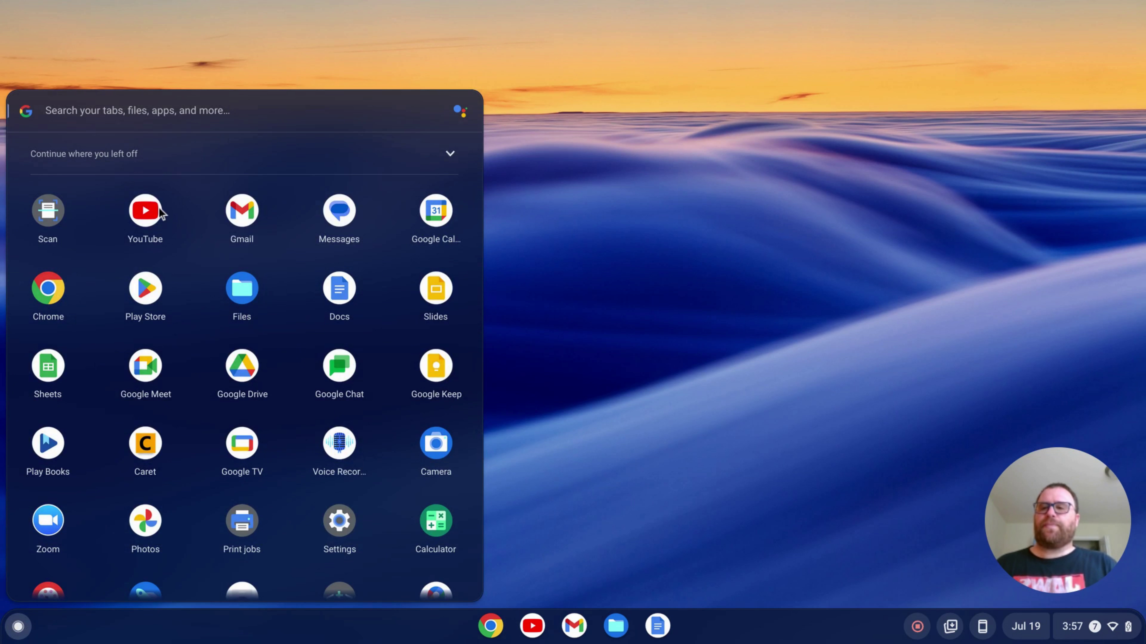
text(settings)
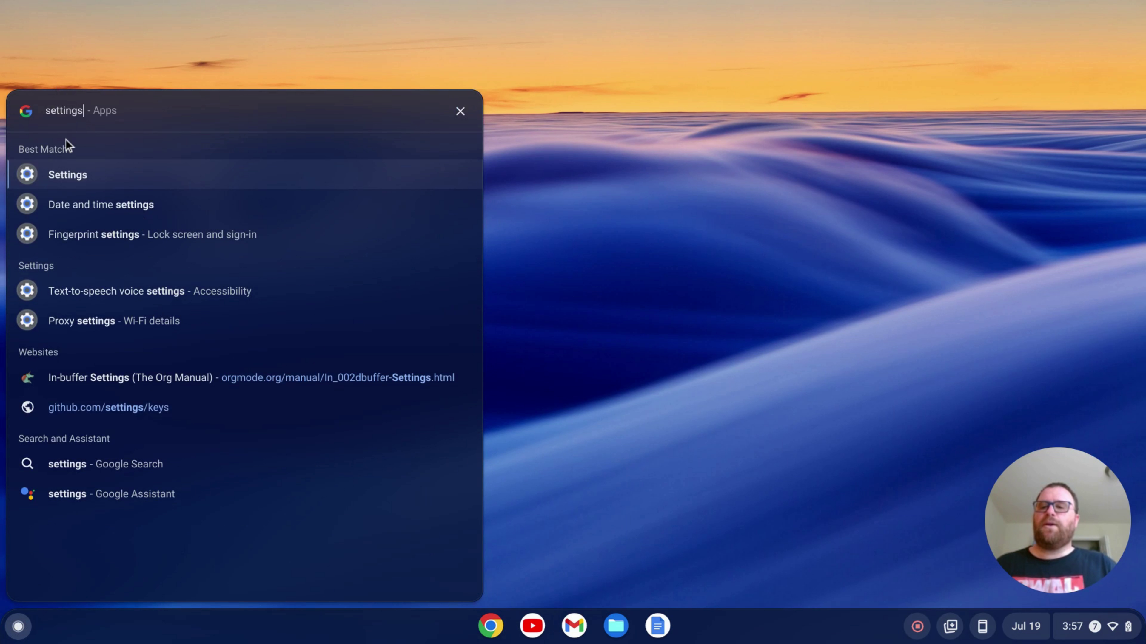
click(65, 178)
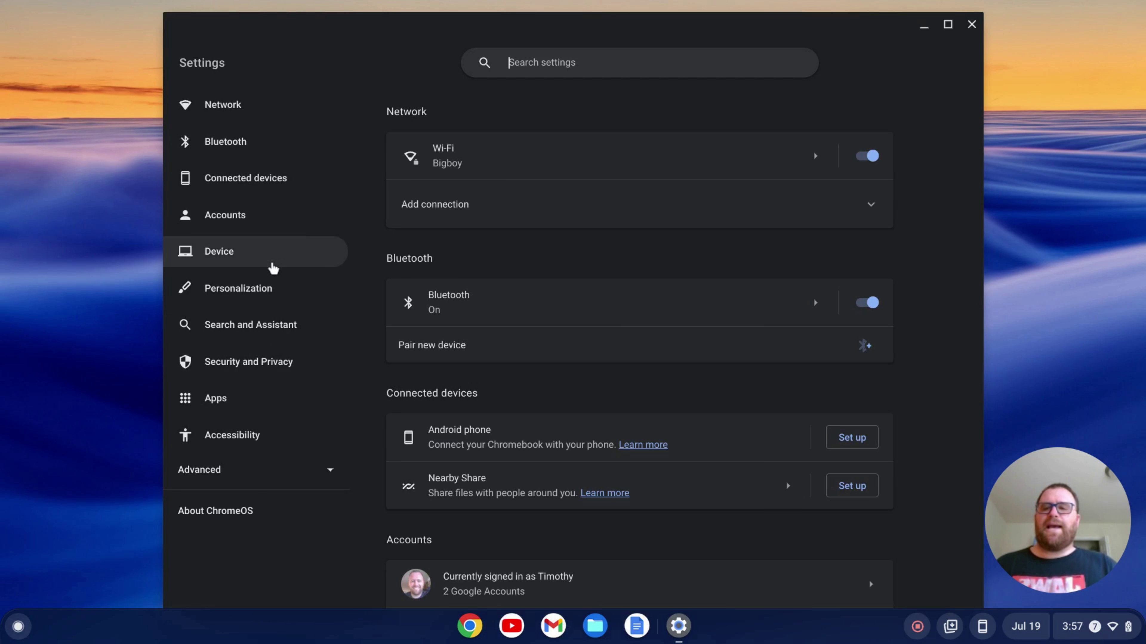
click(230, 474)
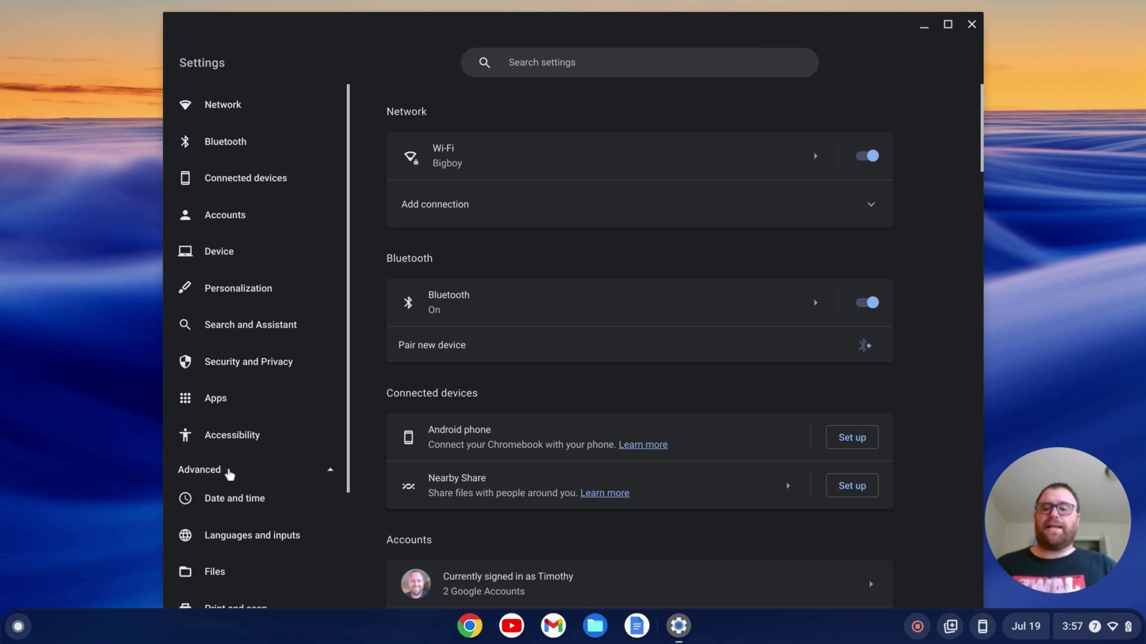
scroll(230, 474, down, 3)
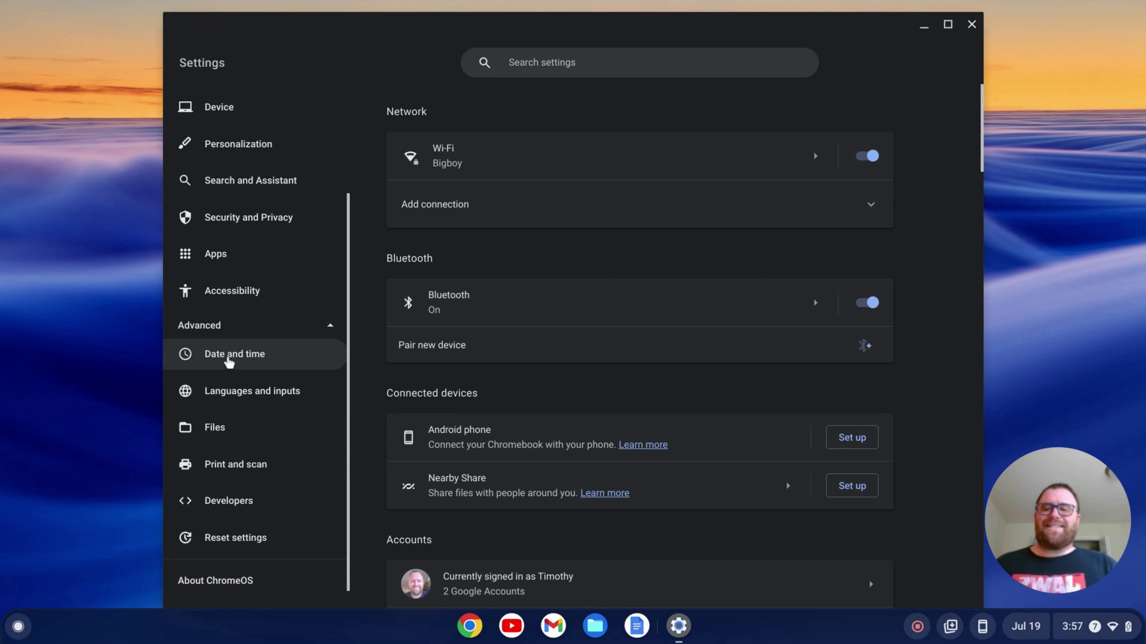
click(231, 508)
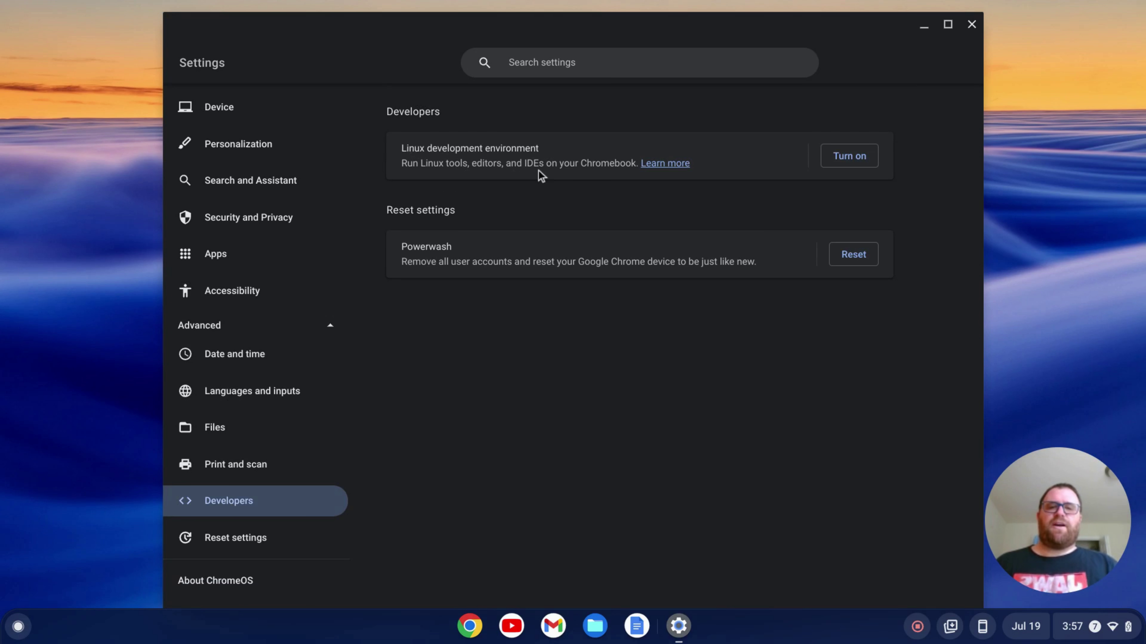
- Install the Linux development environment with the recommended 10.0 GB disk size, keeping the suggested username, and close Settings
click(844, 162)
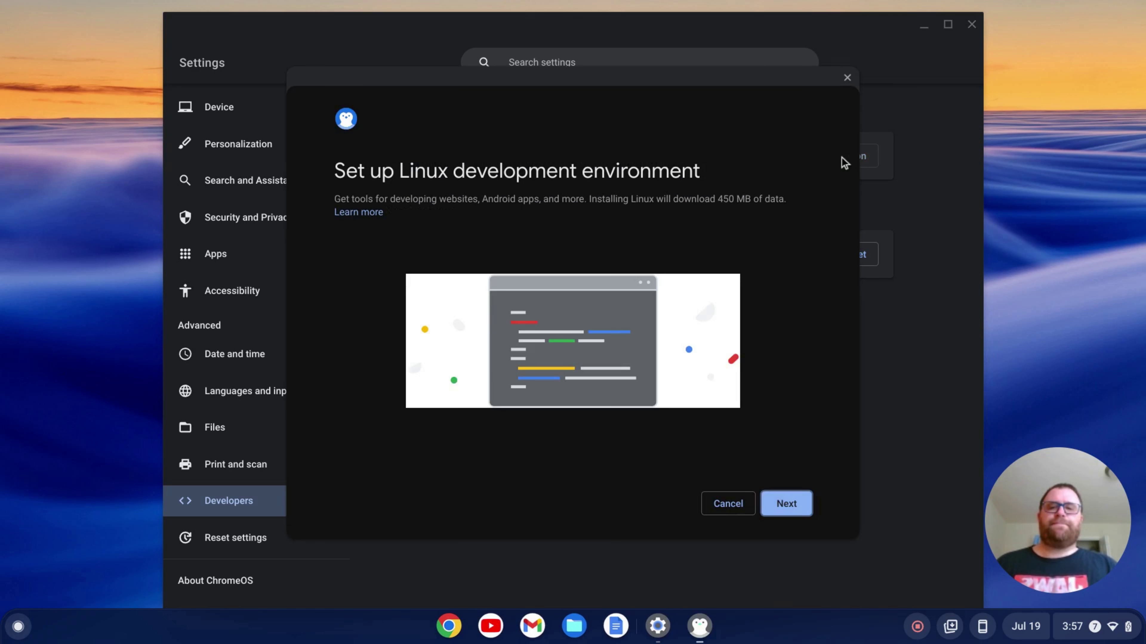
click(792, 504)
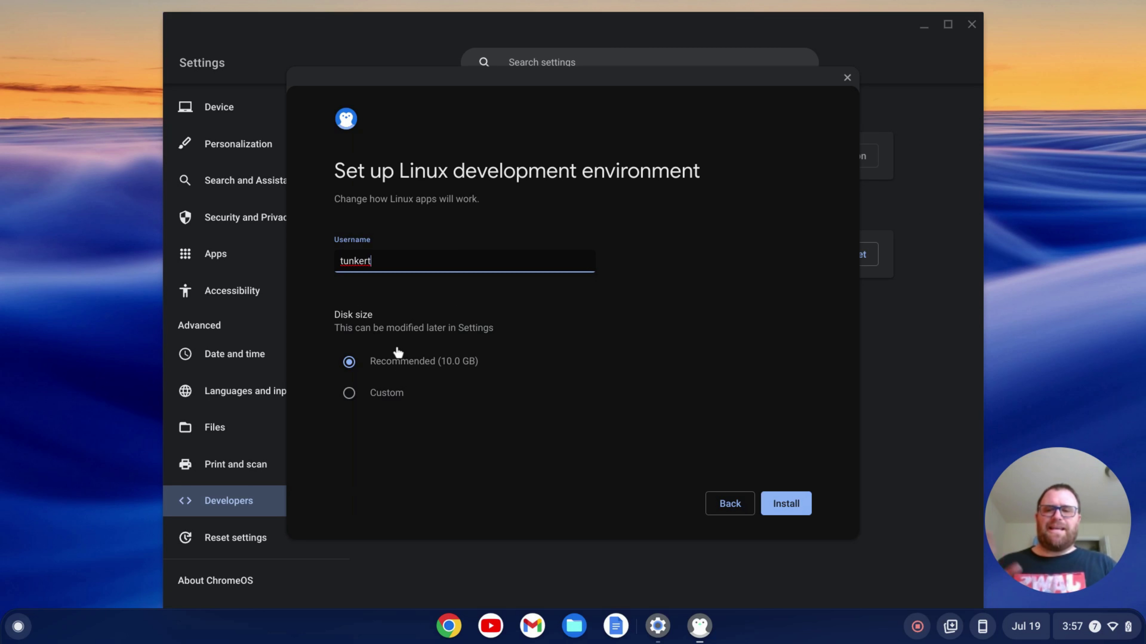
click(781, 506)
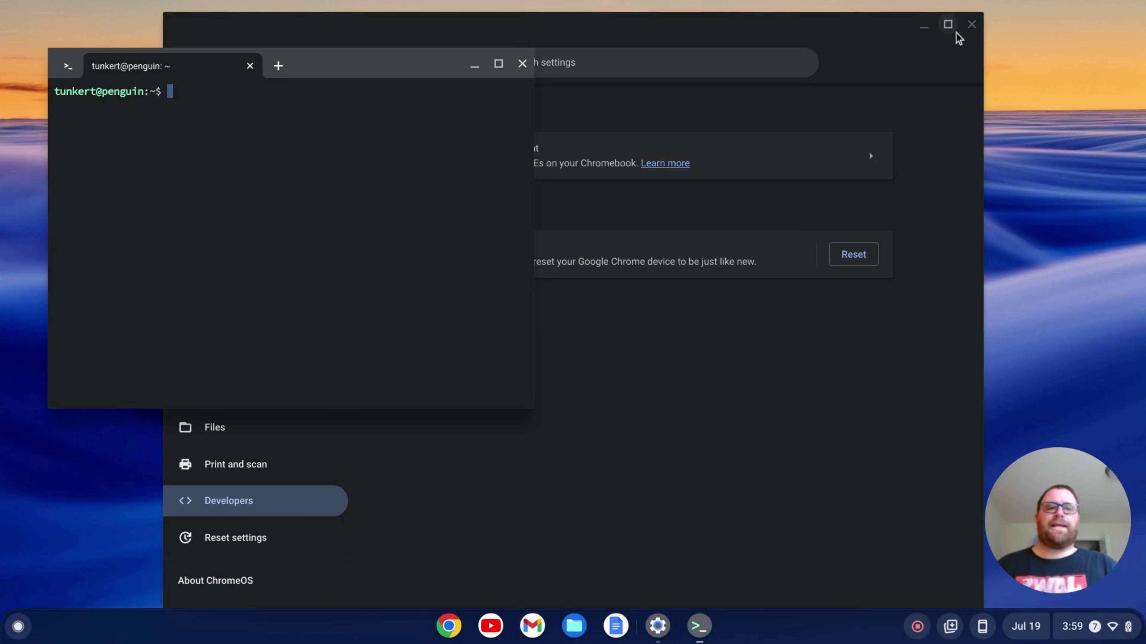
click(971, 26)
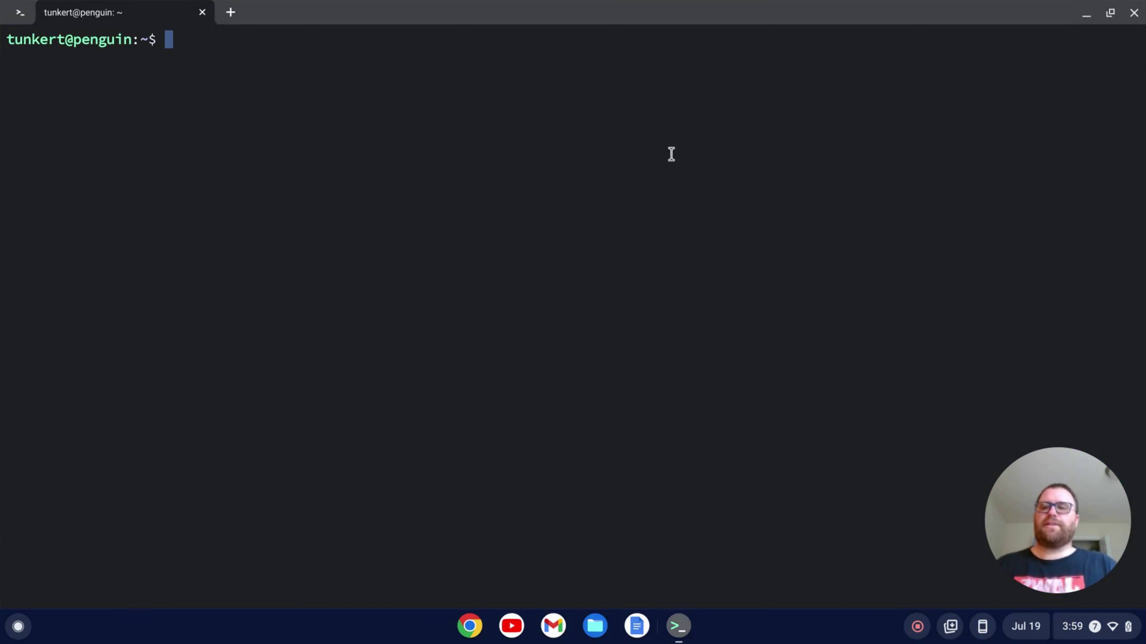
- Enlarge the terminal text by five zoom levels
key(ctrl+plus)
key(ctrl+plus)
key(ctrl+plus)
key(ctrl+plus)
key(ctrl+plus)
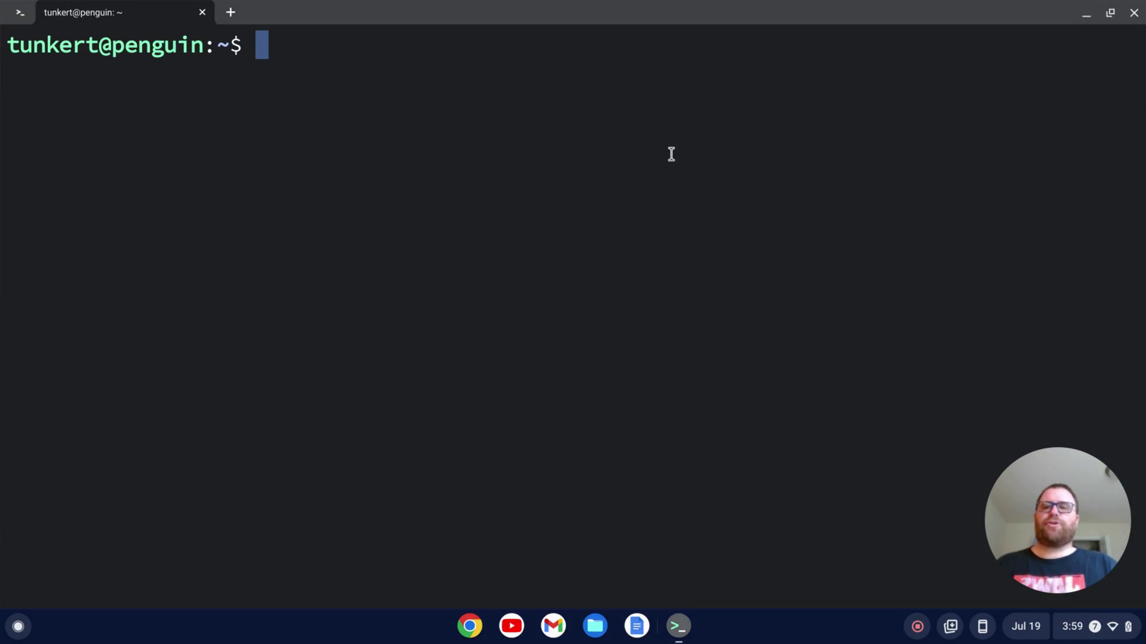
- Update and upgrade the Linux packages with "sudo apt update && sudo apt upgrade -y" and close the terminal
text(sudo)
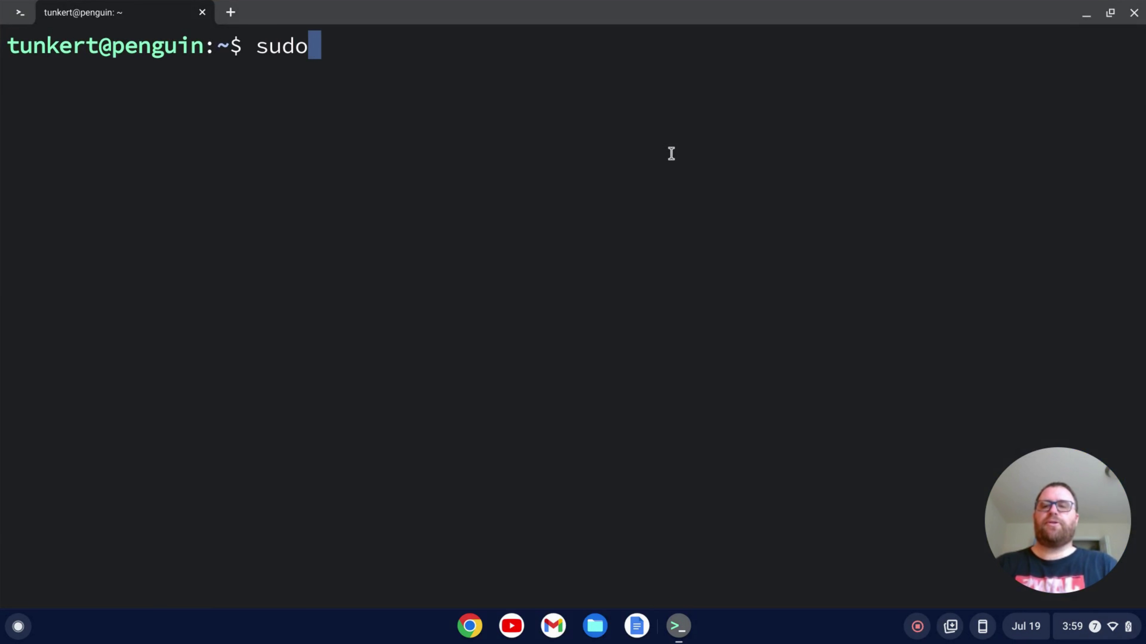
text( apt update )
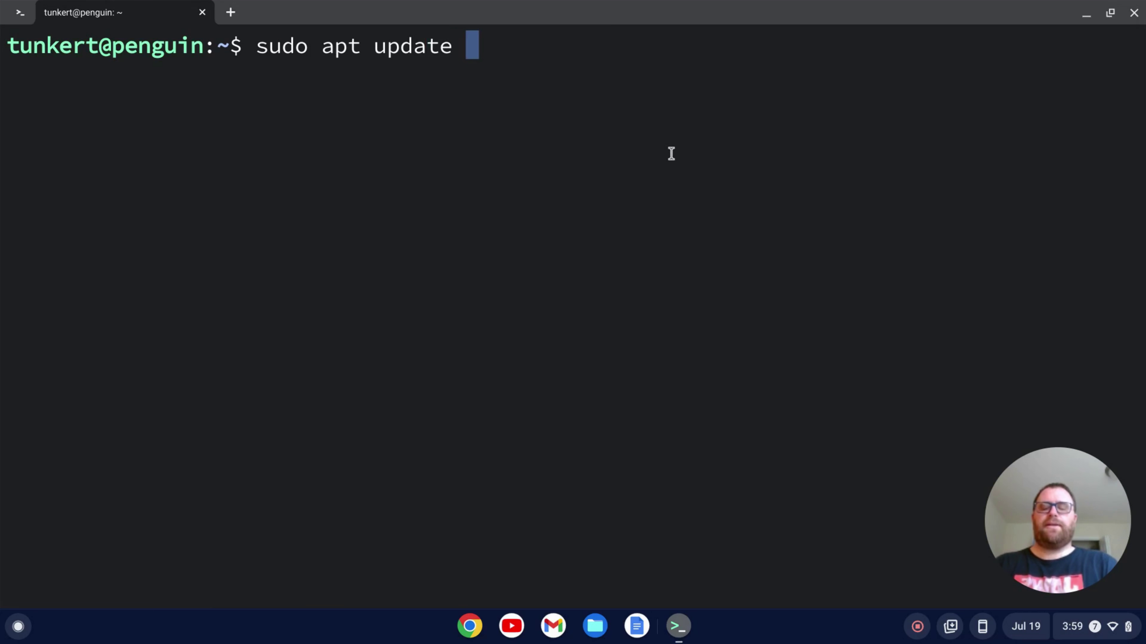
text(&& sudo)
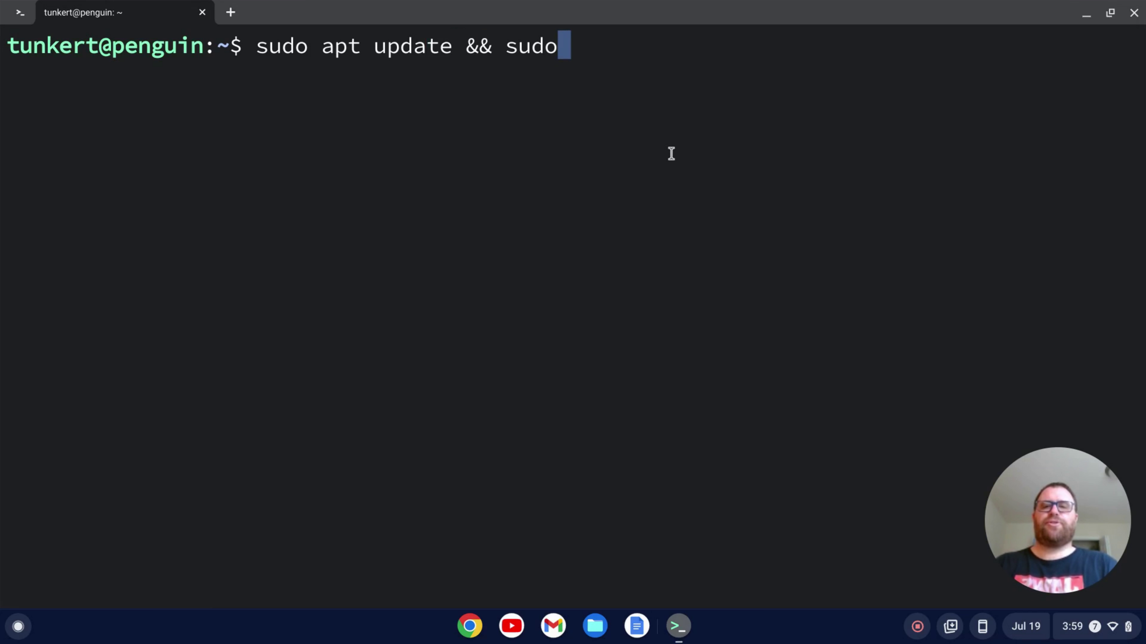
text( apt upgrade)
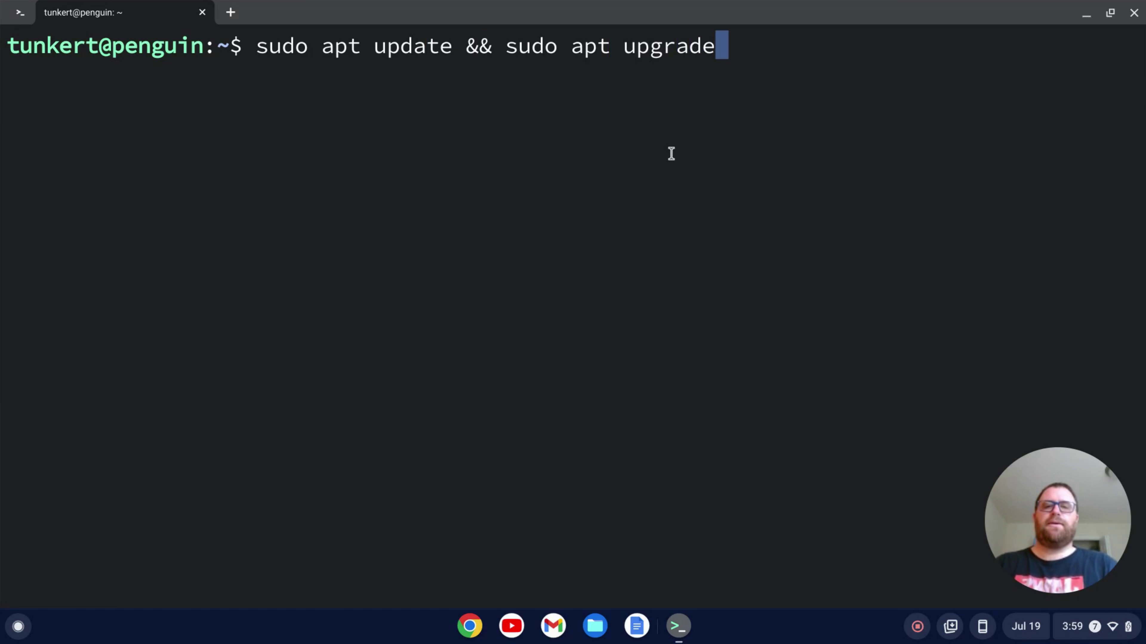
text( -y)
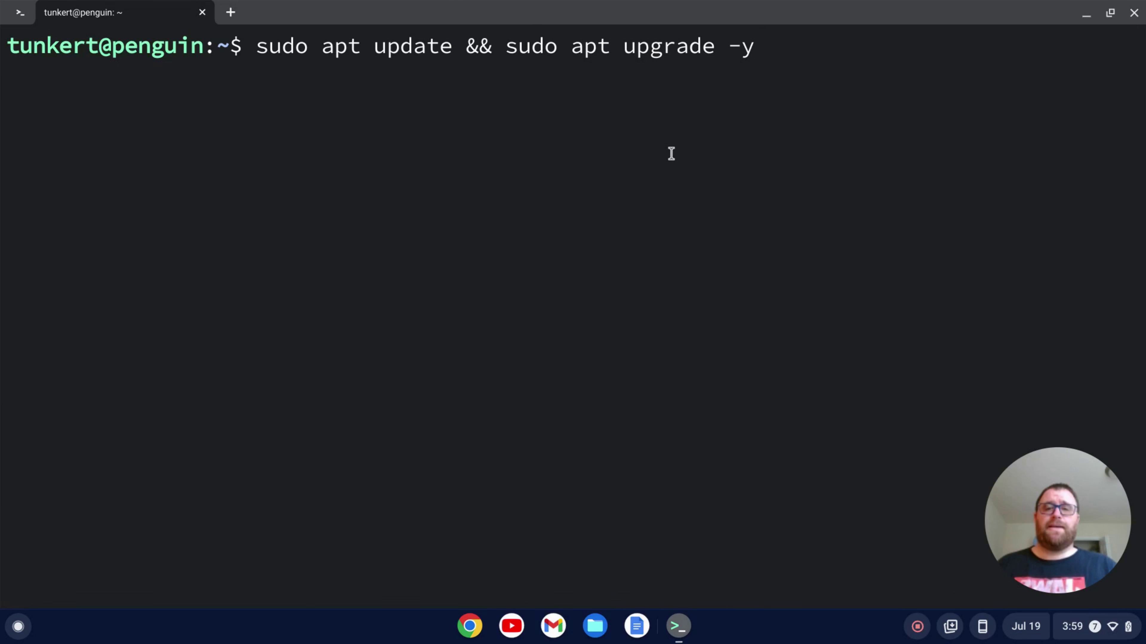
key(Return)
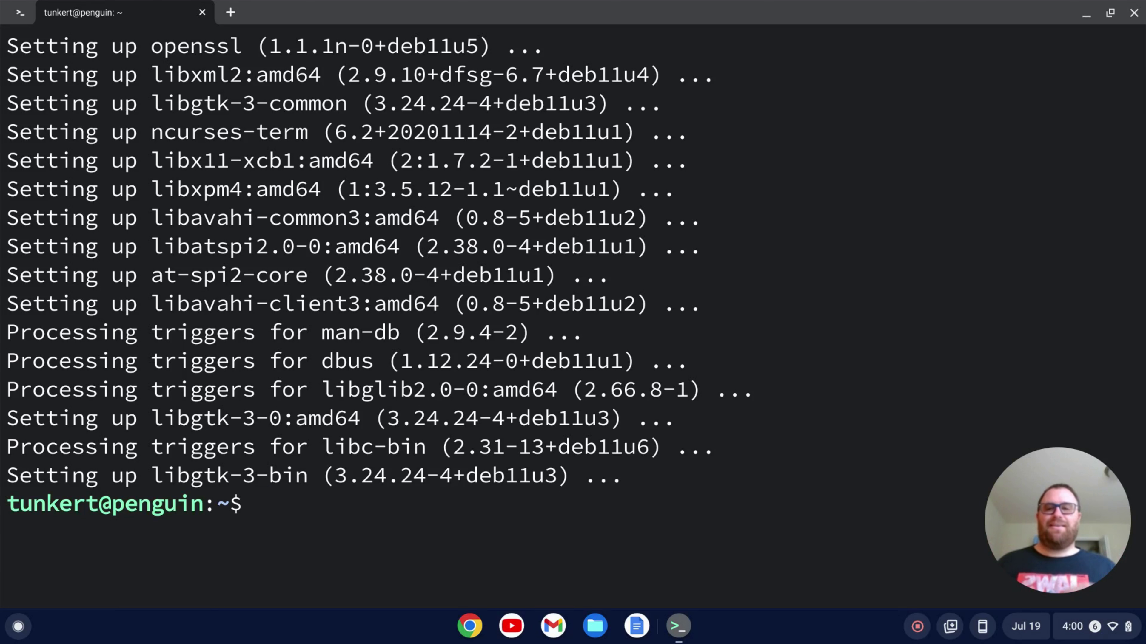
click(1134, 13)
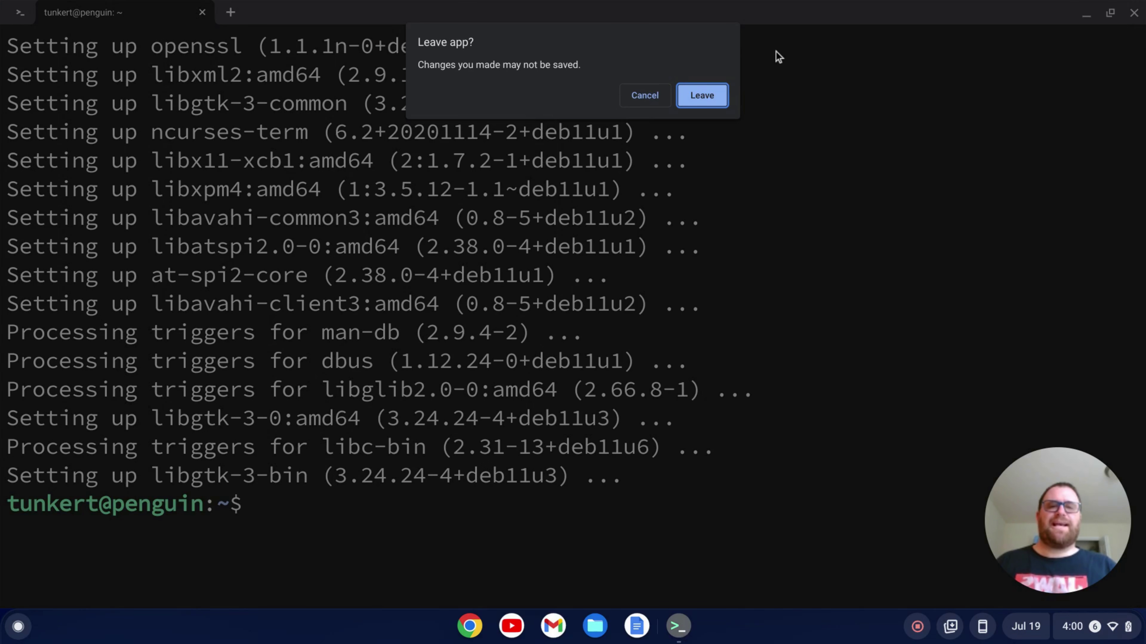
click(698, 97)
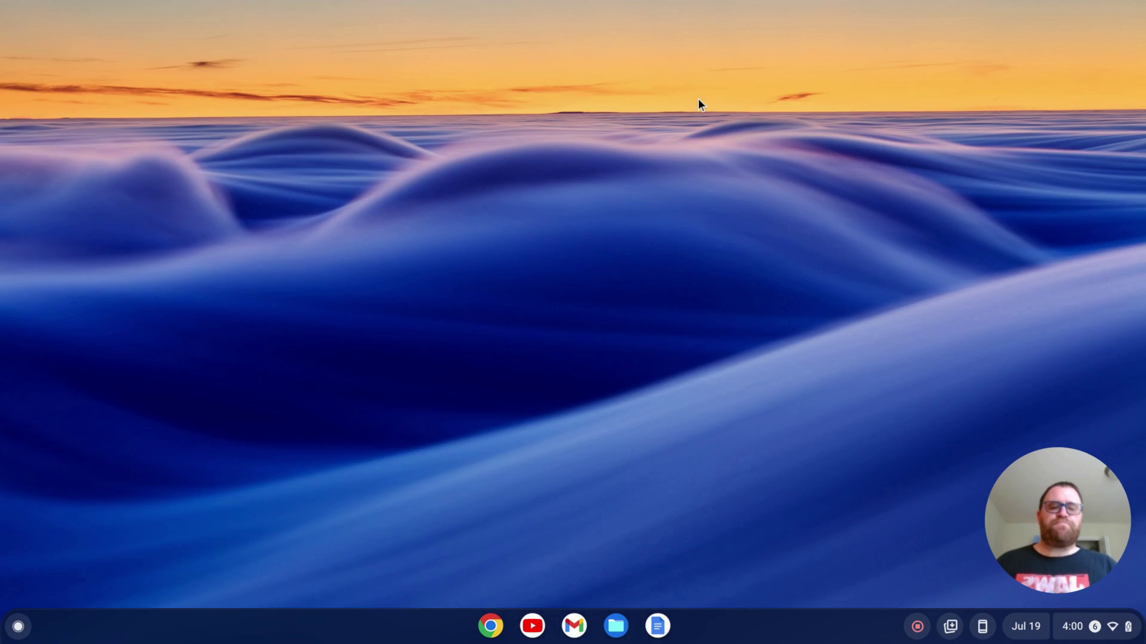
- Switch to Chrome, search the web for "vivaldi browser" and open the official vivaldi.com site
click(491, 640)
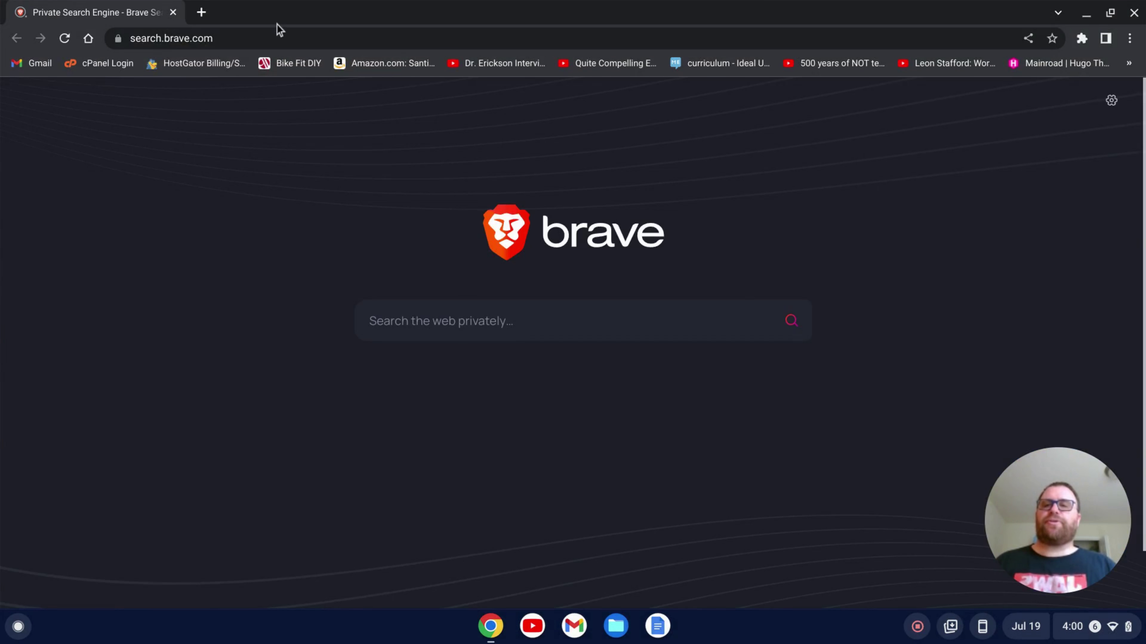
click(274, 38)
text(viva)
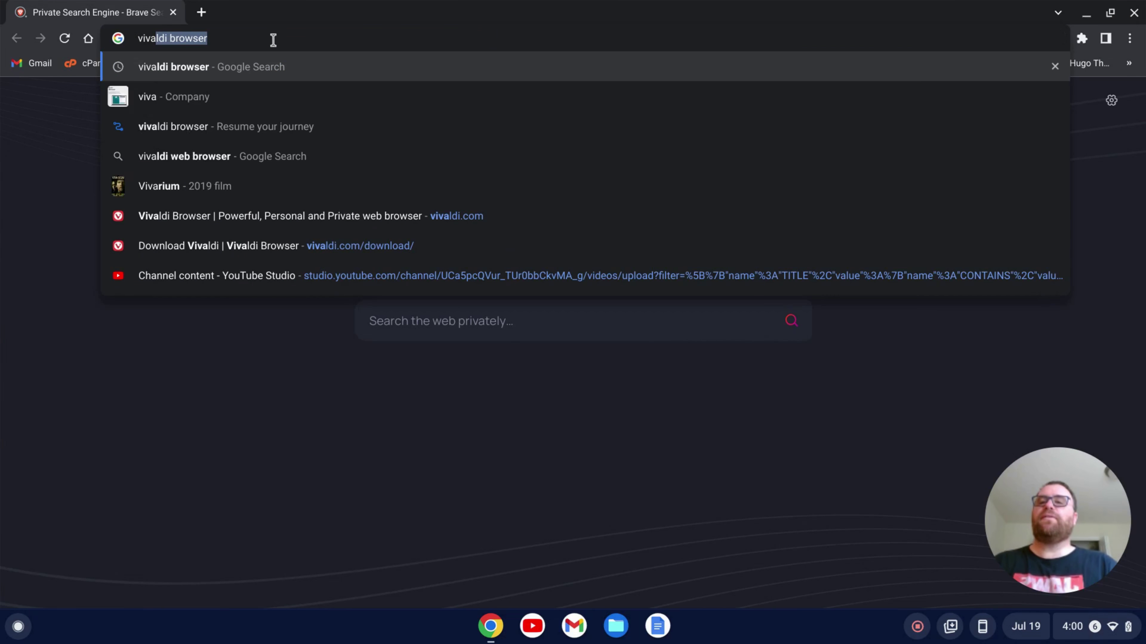
text(ldi browser)
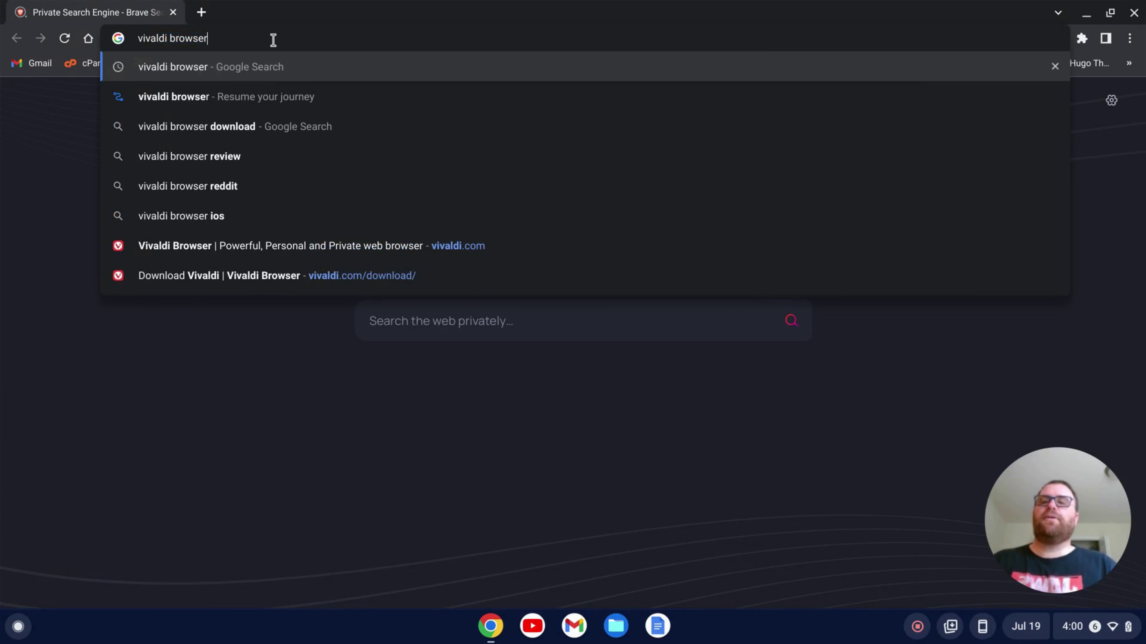
key(Return)
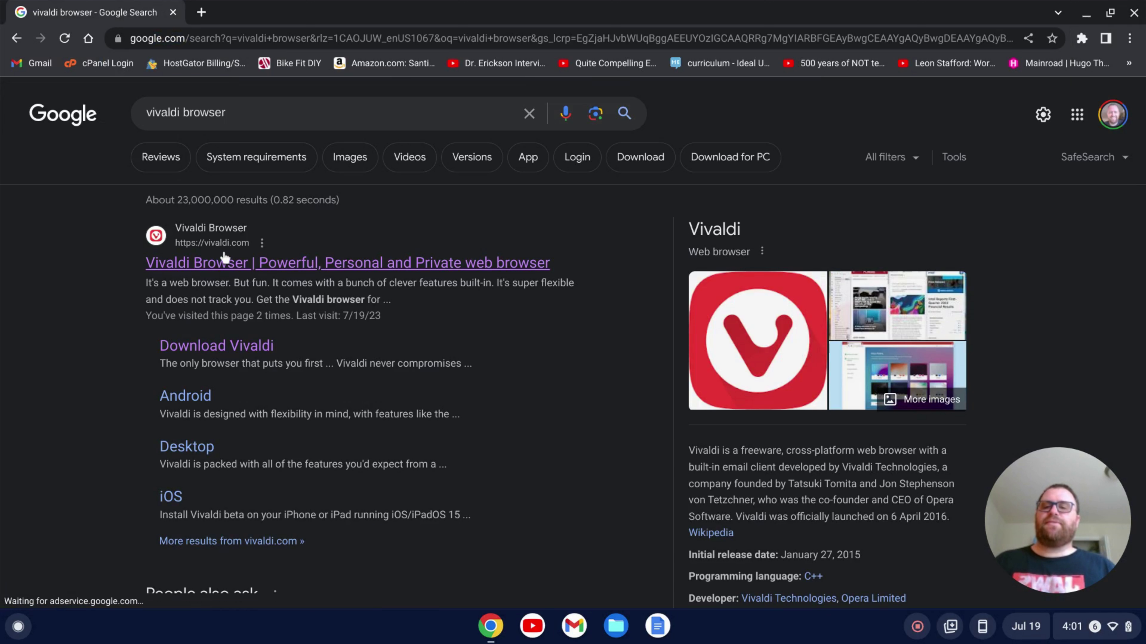
click(232, 266)
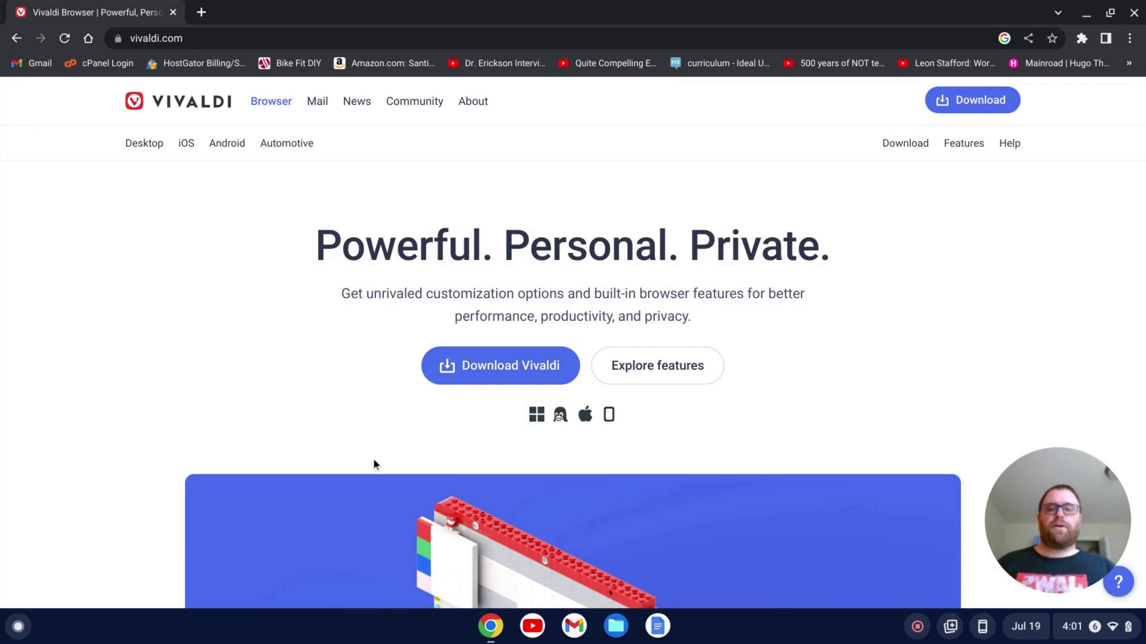
- Download the Linux DEB 64bit version of Vivaldi from its download page
click(562, 413)
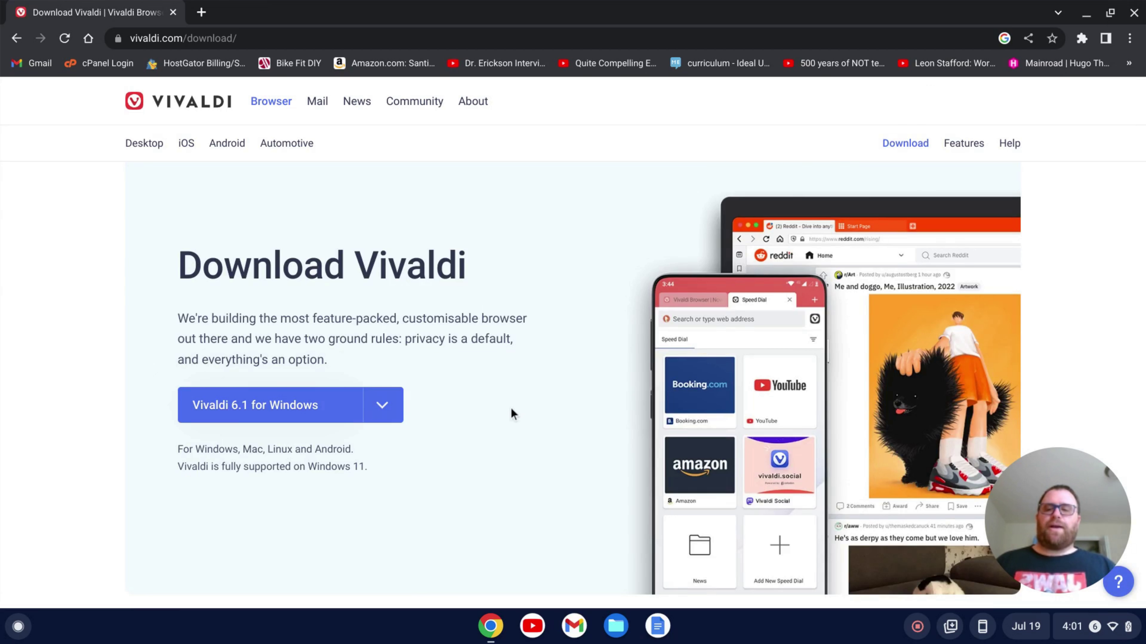
scroll(511, 407, down, 3)
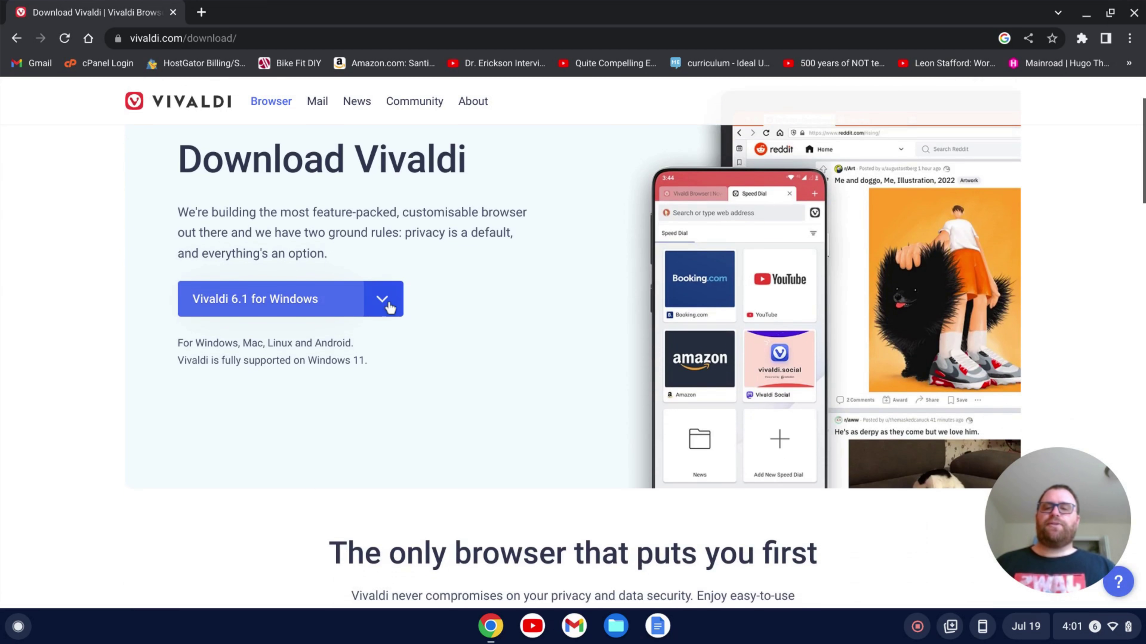
click(389, 302)
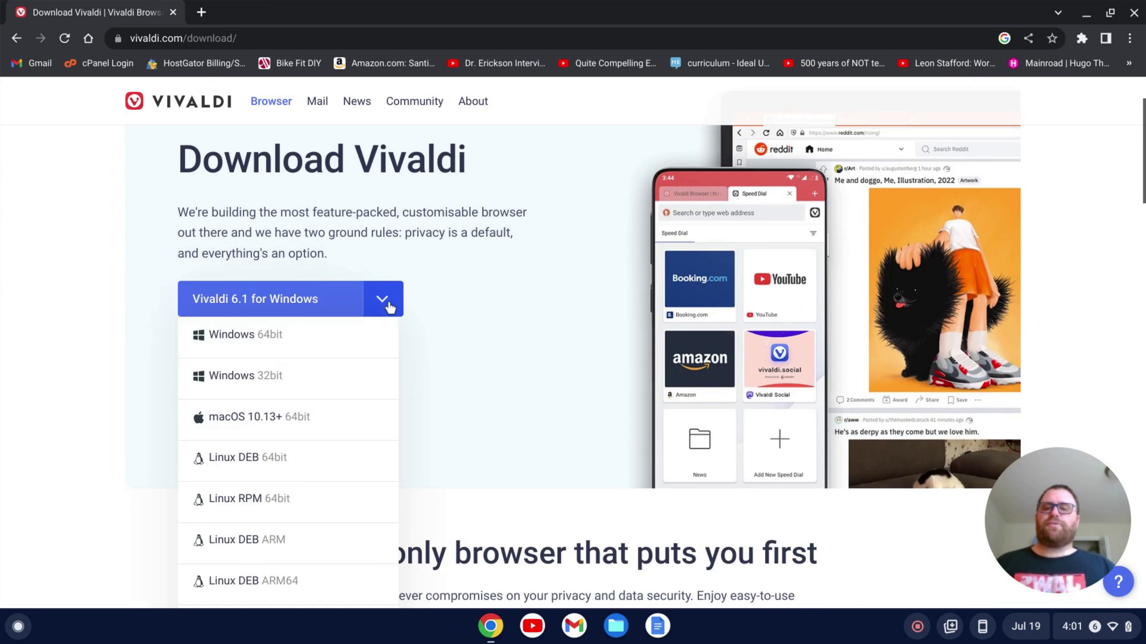
click(250, 459)
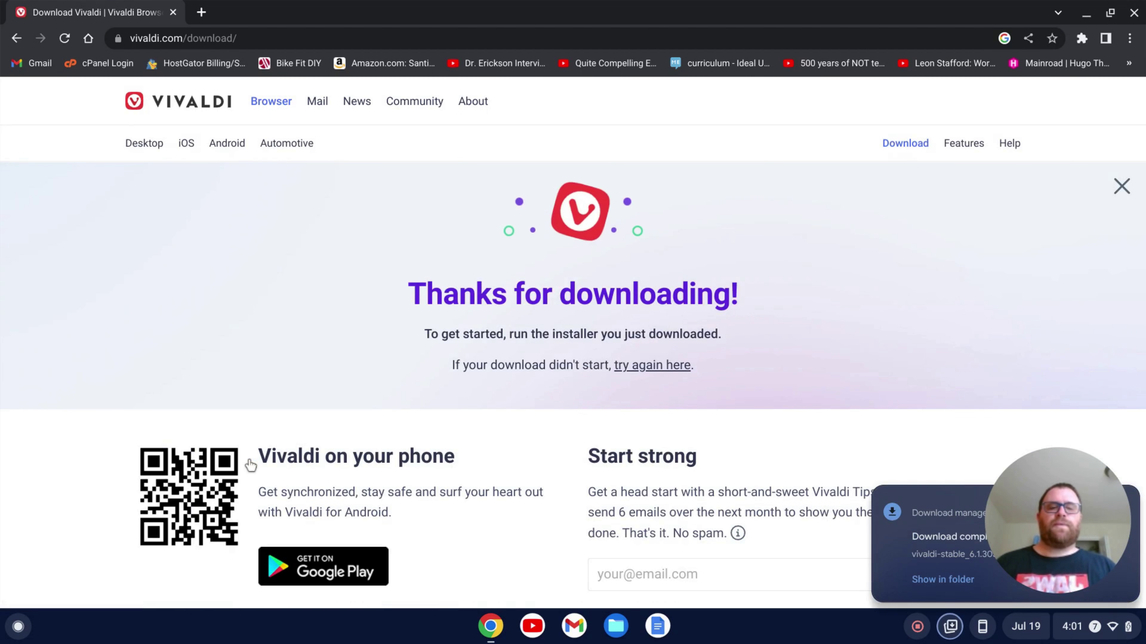
- Install the downloaded vivaldi-stable_6.1.3035.111-1_amd64.deb package with Linux from the Downloads folder and close the file manager
click(941, 582)
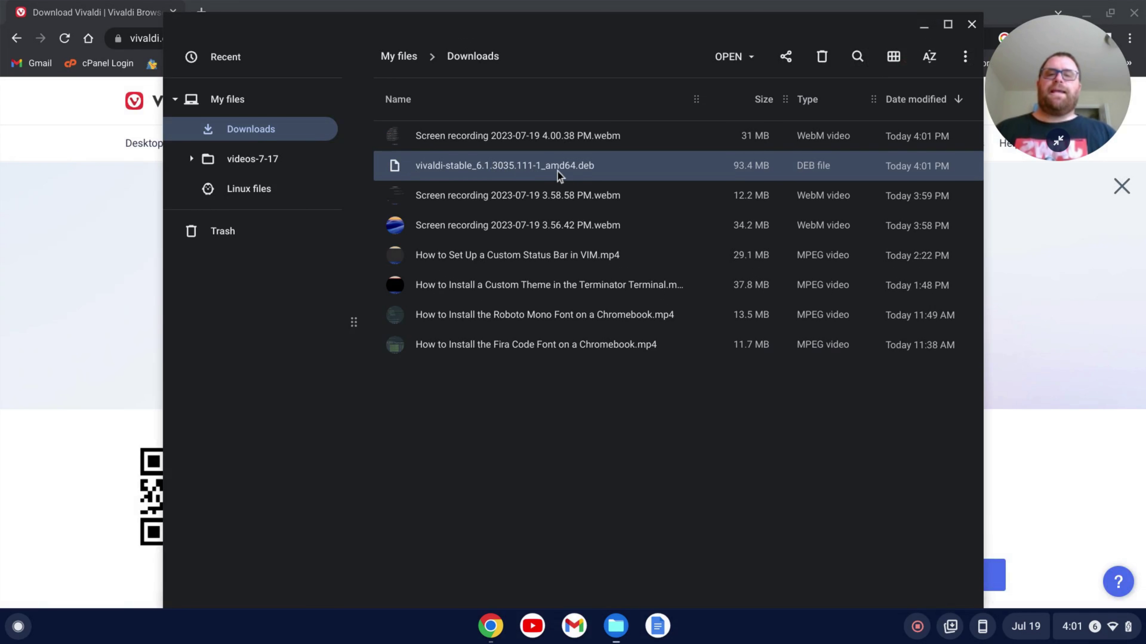
right_click(579, 167)
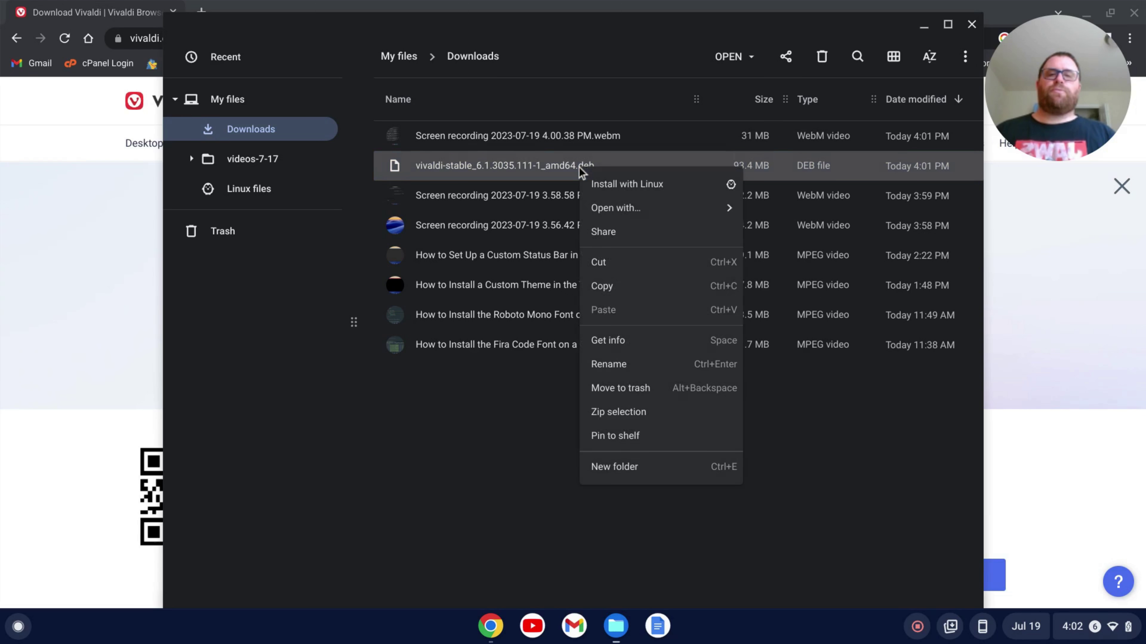
click(593, 184)
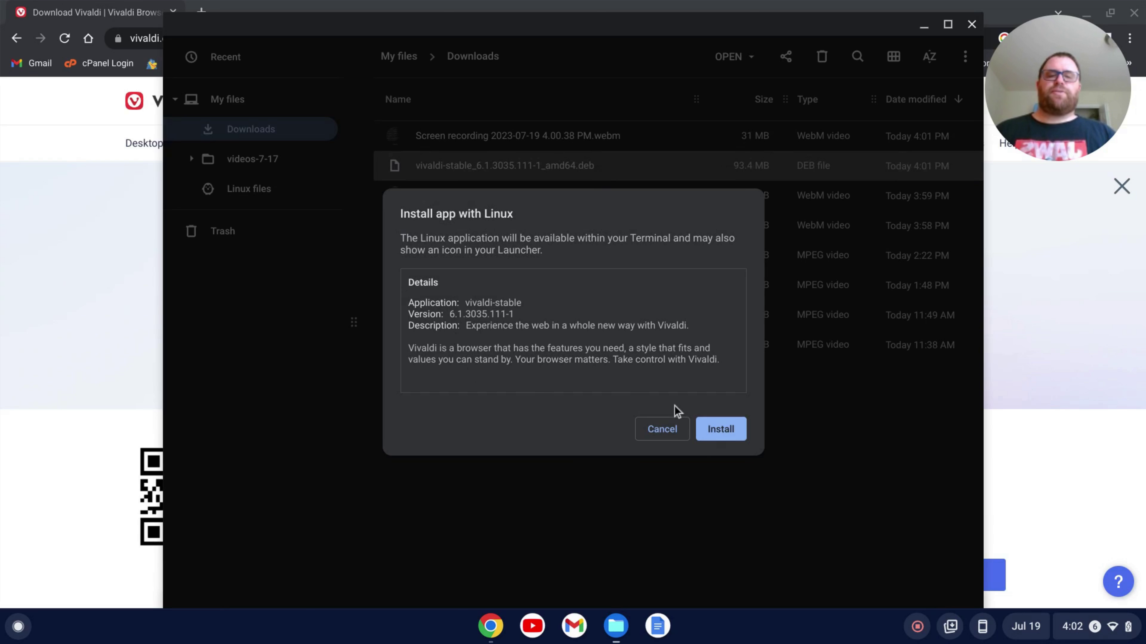
click(718, 429)
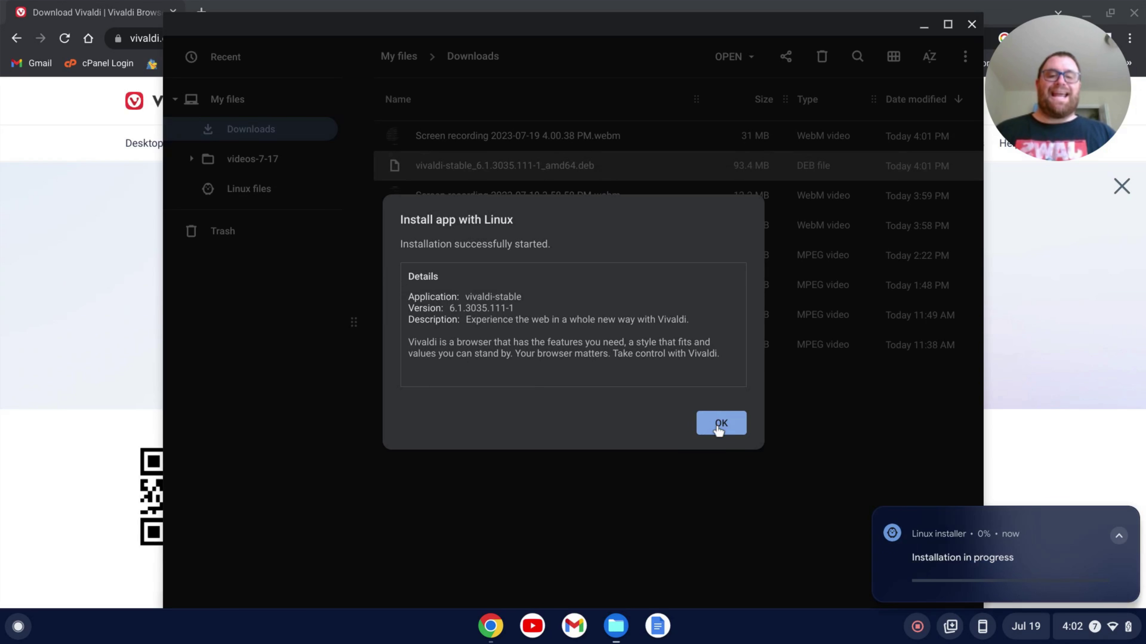
click(721, 424)
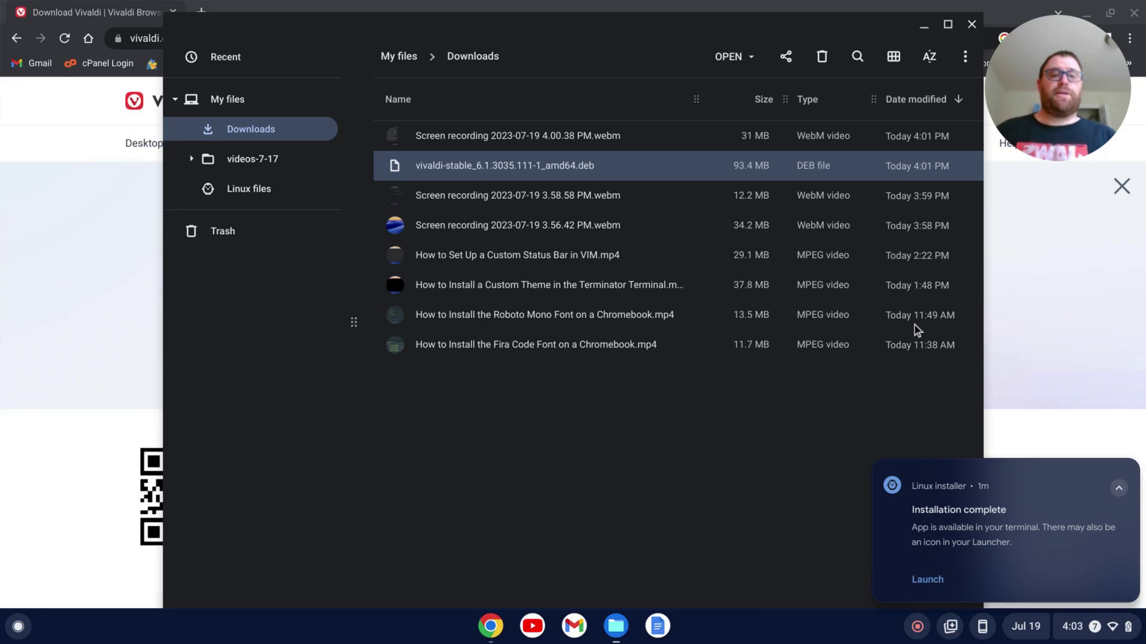
click(974, 26)
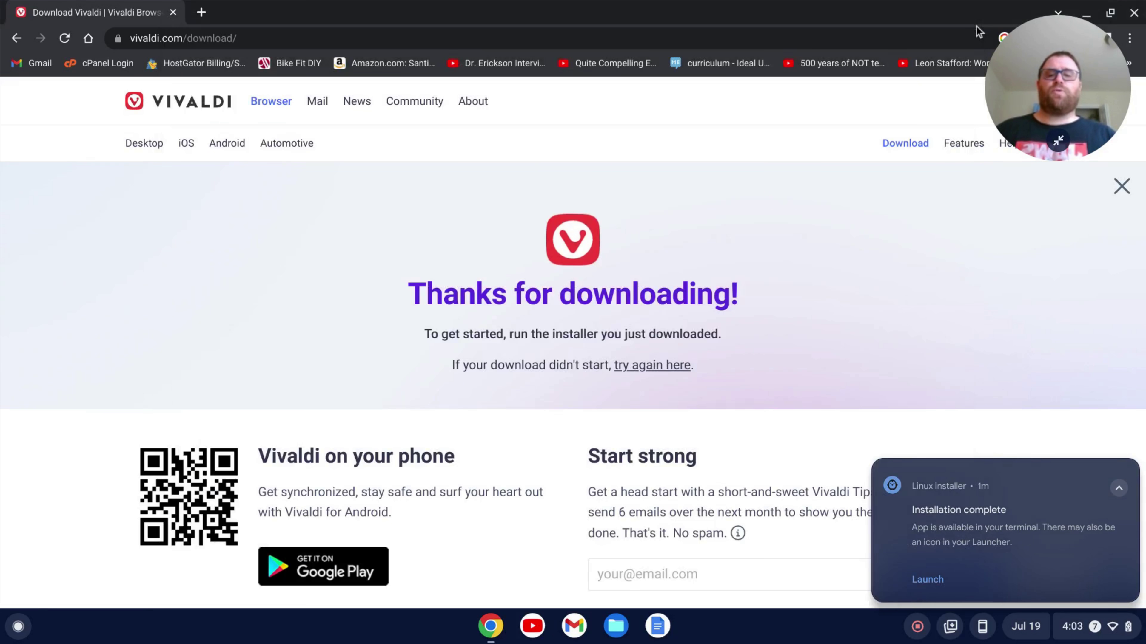
- Pin Vivaldi from the Linux apps folder to the shelf and launch it from there
click(18, 628)
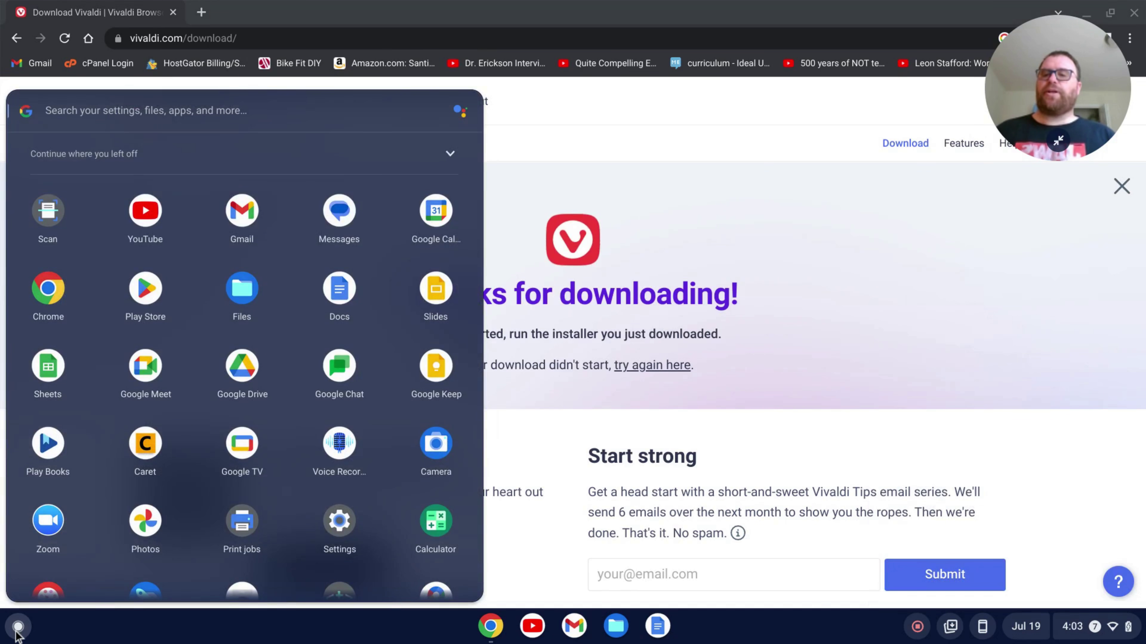
scroll(202, 384, down, 3)
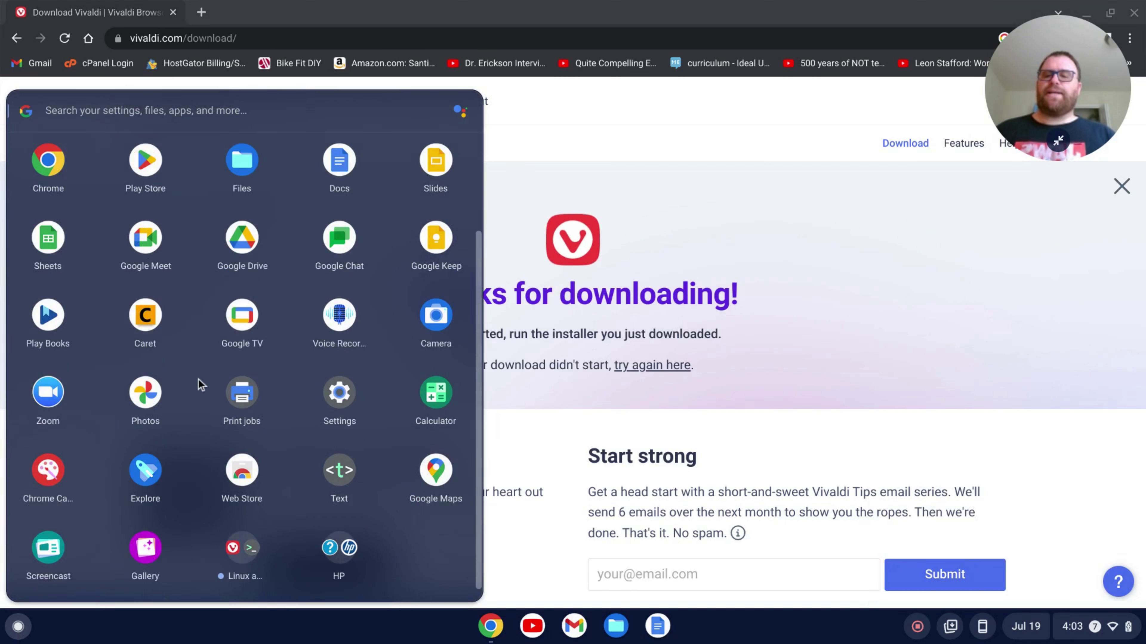
click(243, 553)
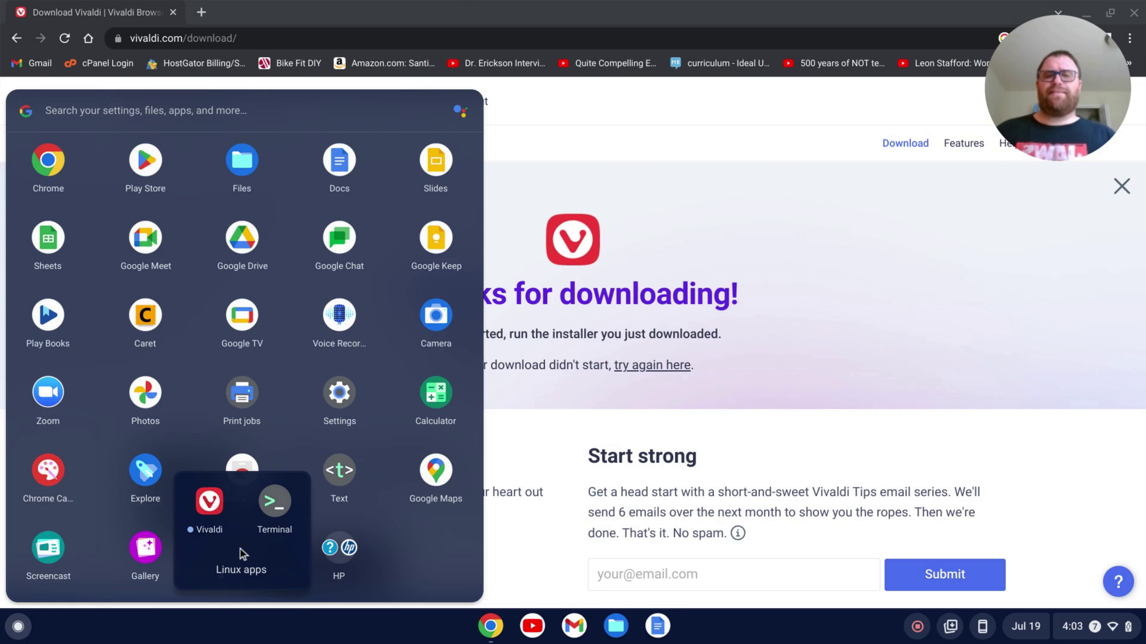
right_click(216, 513)
click(269, 497)
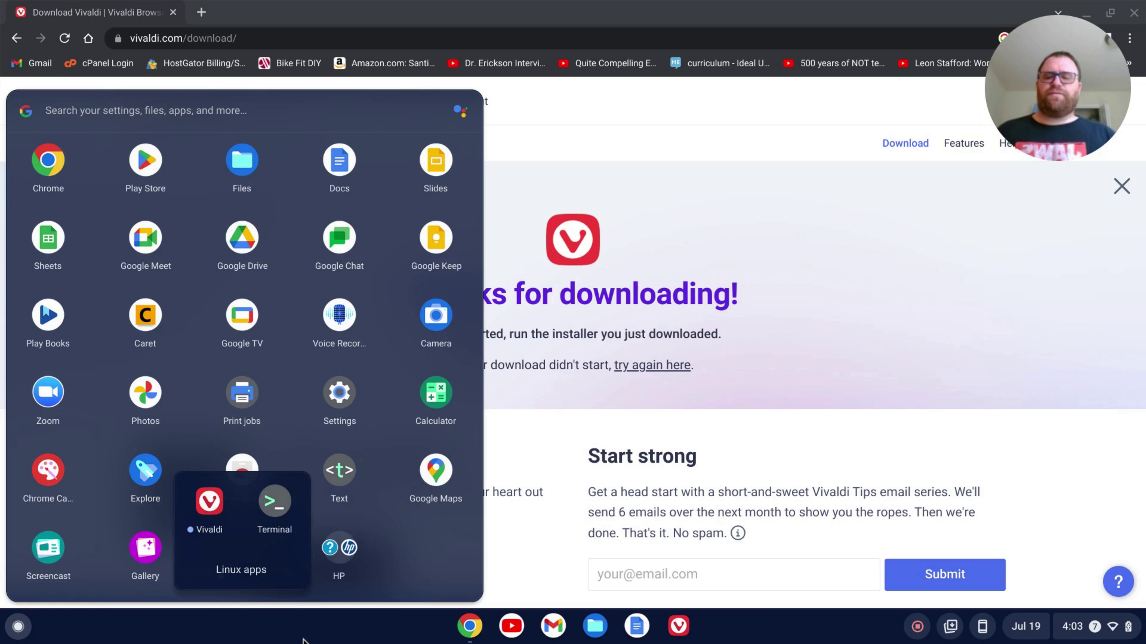
click(318, 634)
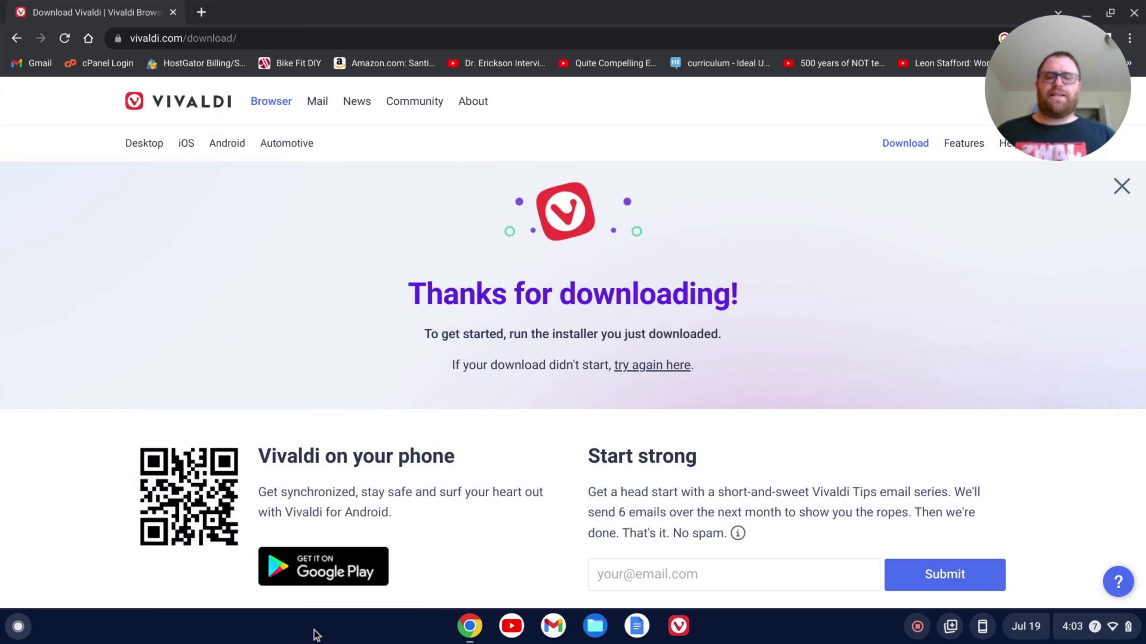
click(683, 634)
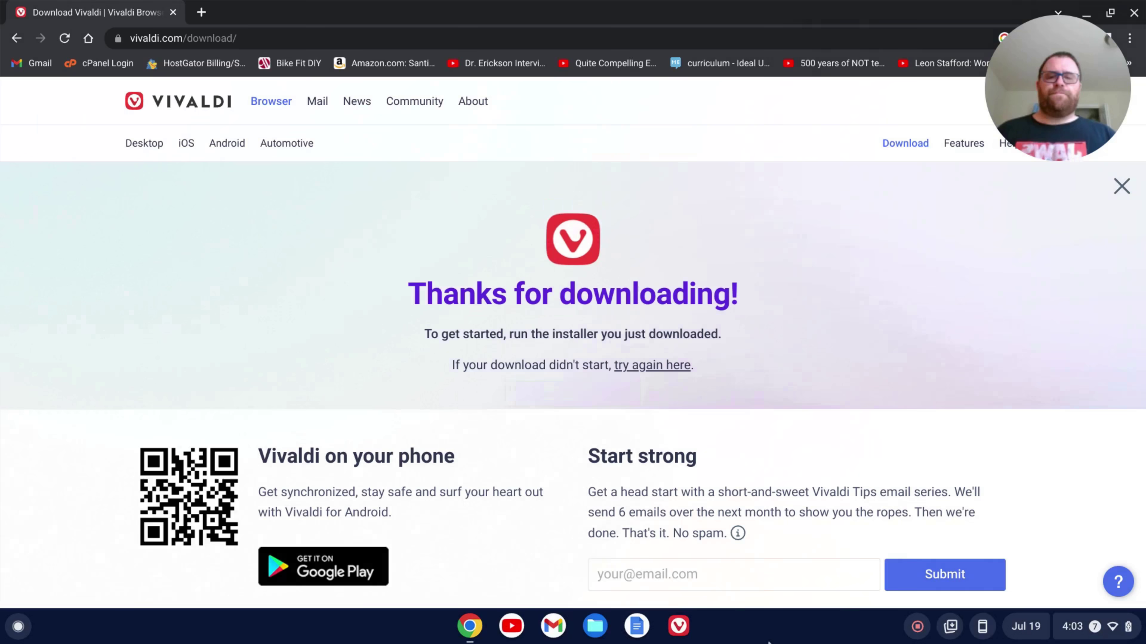